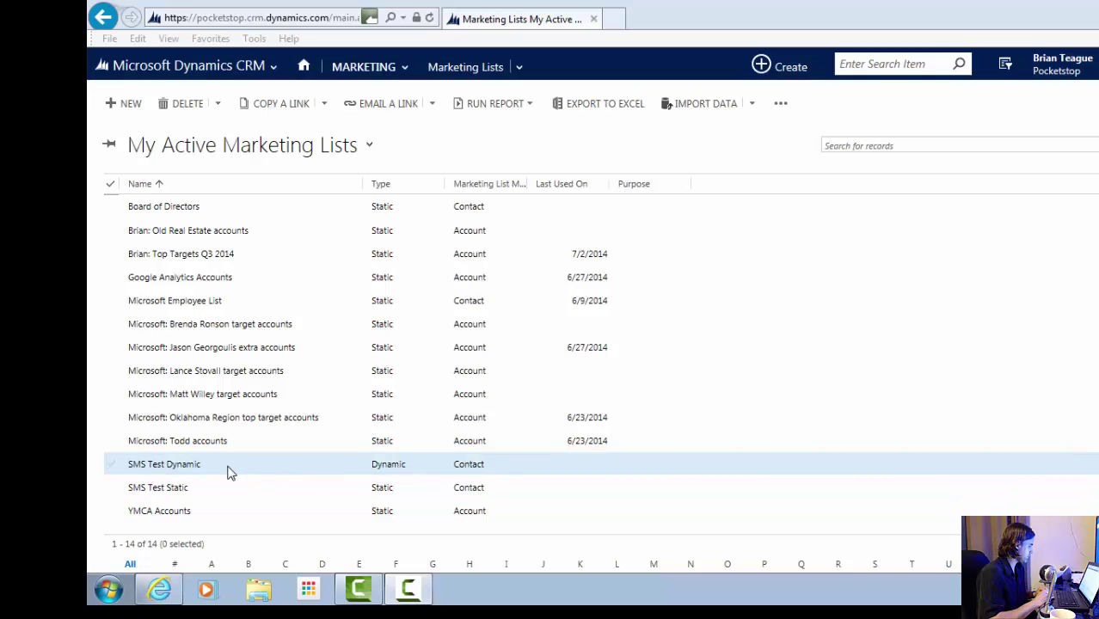
# - Open the SMS Test Dynamic list's member query: contacts with ZIP/Postal Code 99999
pyautogui.click(183, 465)
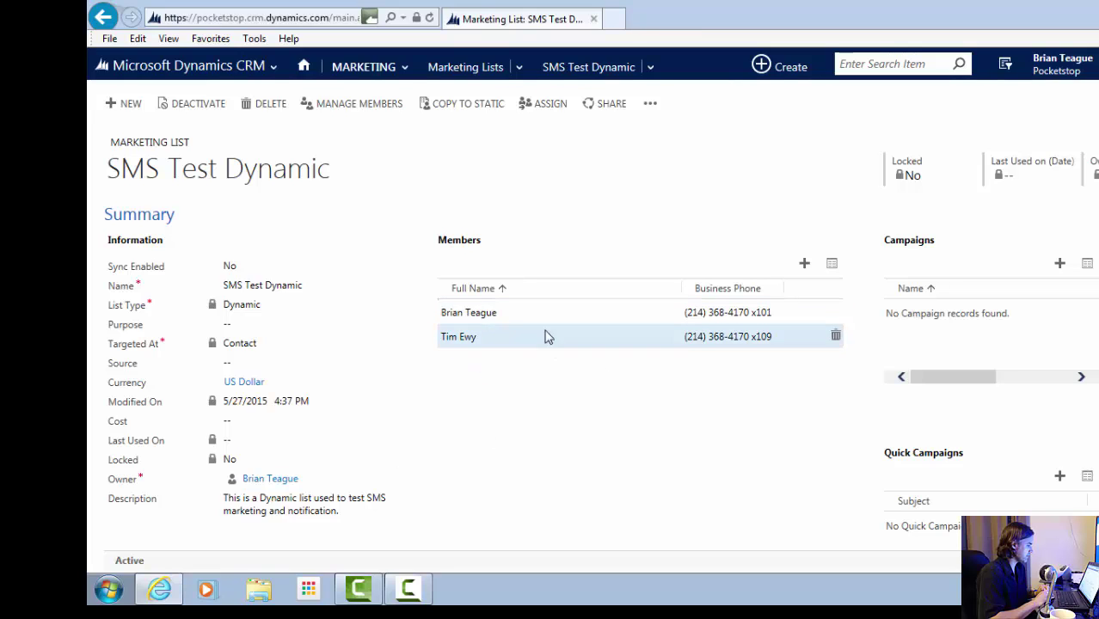
pyautogui.click(360, 112)
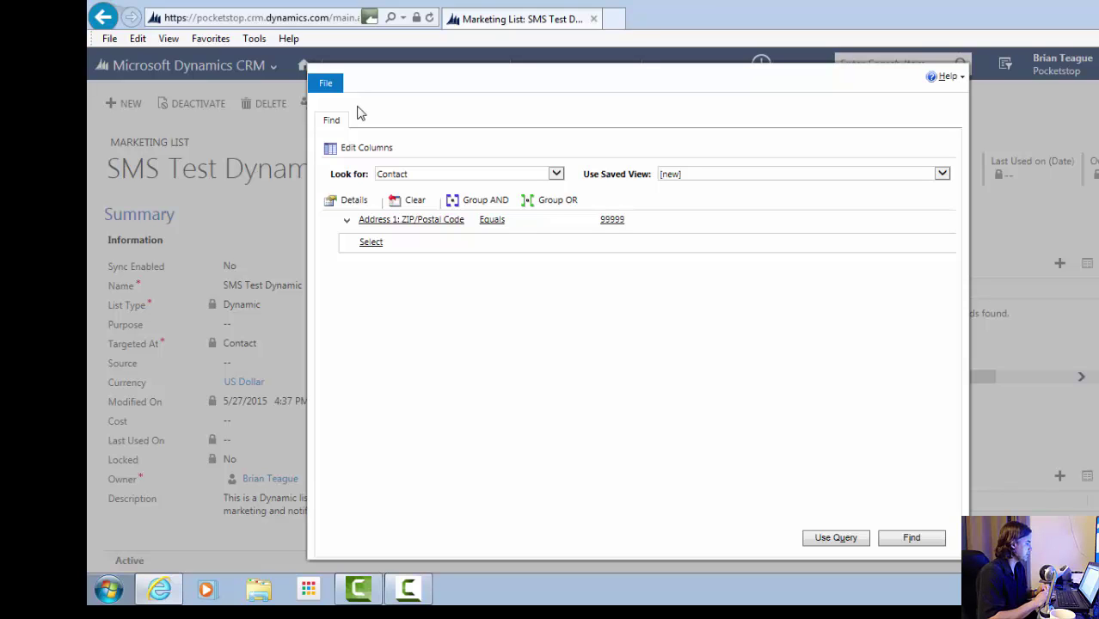
# - Check the ZIP/Postal Code 99999 condition, then close the query and return to SMS Test Dynamic
pyautogui.click(448, 220)
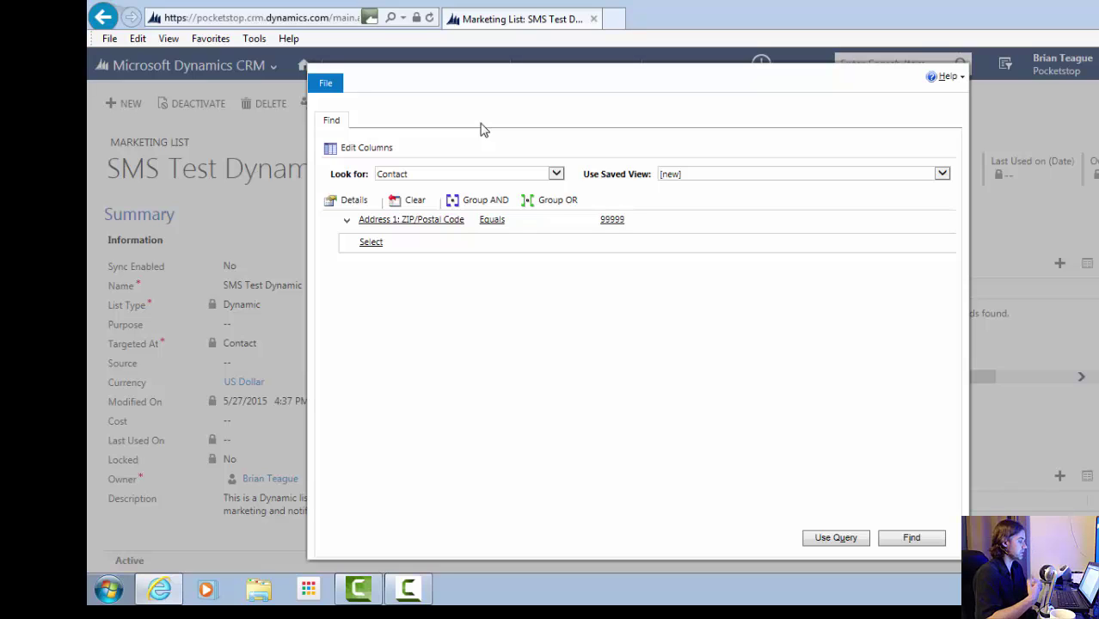
pyautogui.click(338, 90)
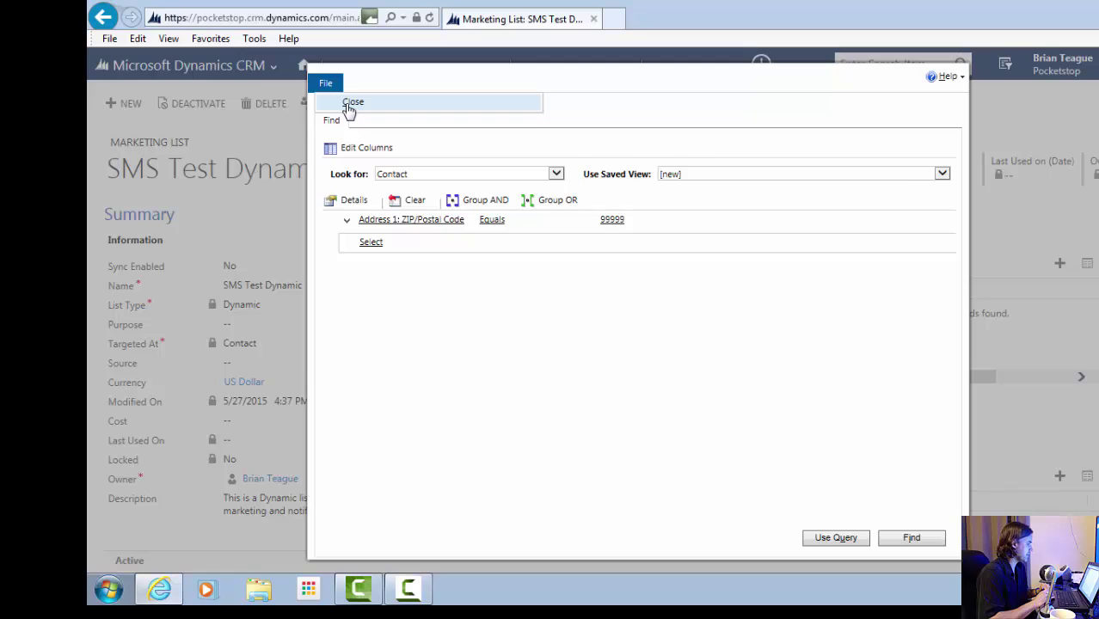
pyautogui.click(349, 103)
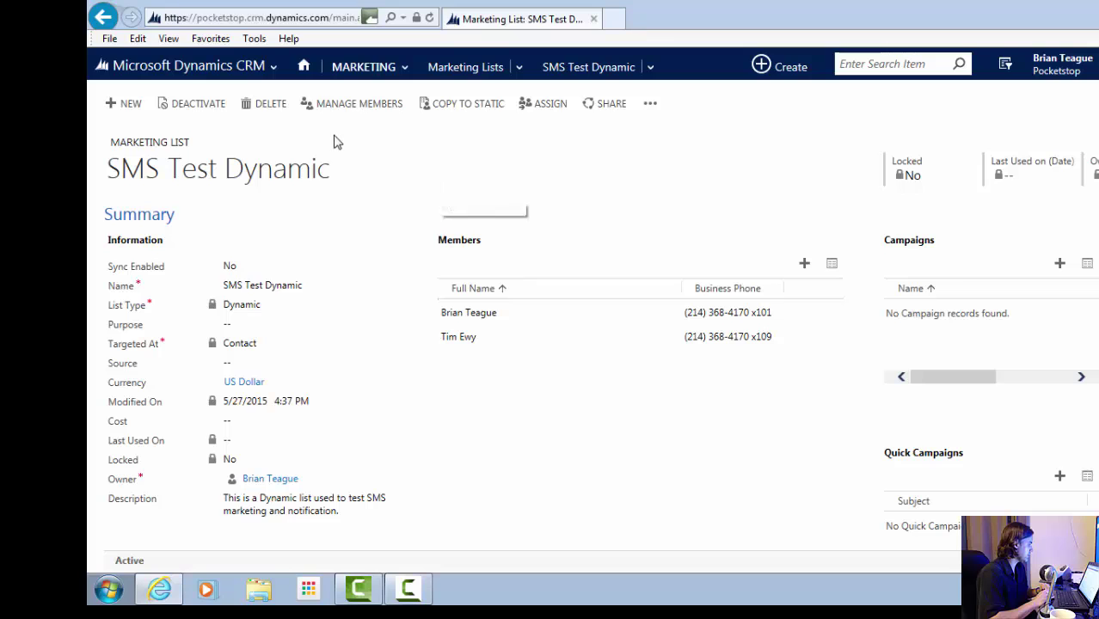
# - Open the SMS Test Static marketing list and bring up the quick-create activity choices
pyautogui.click(168, 69)
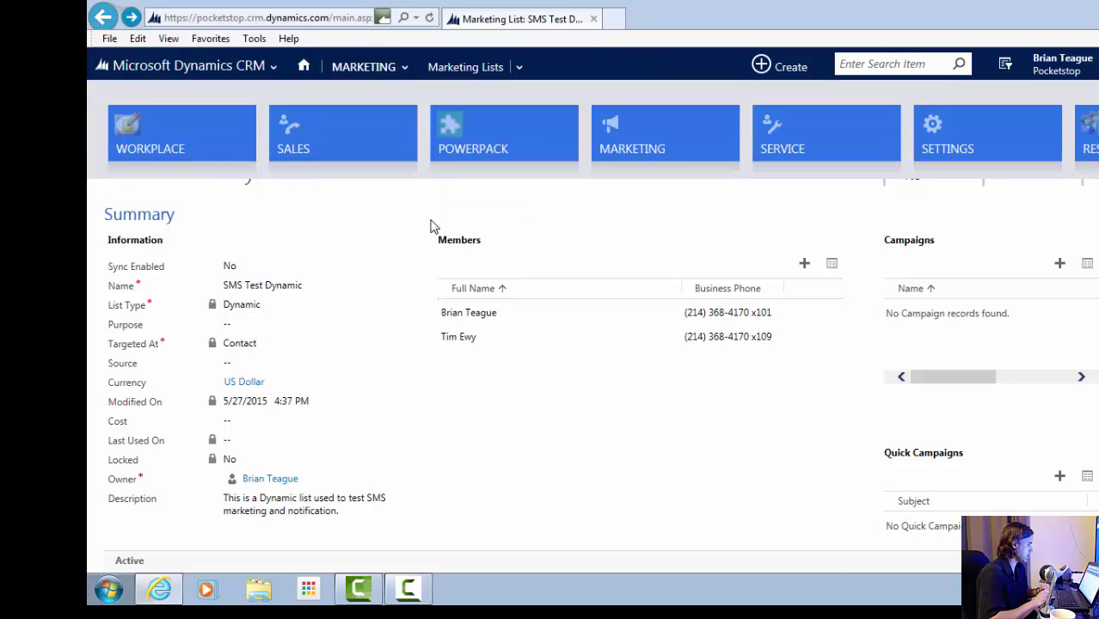
pyautogui.press('BackSpace')
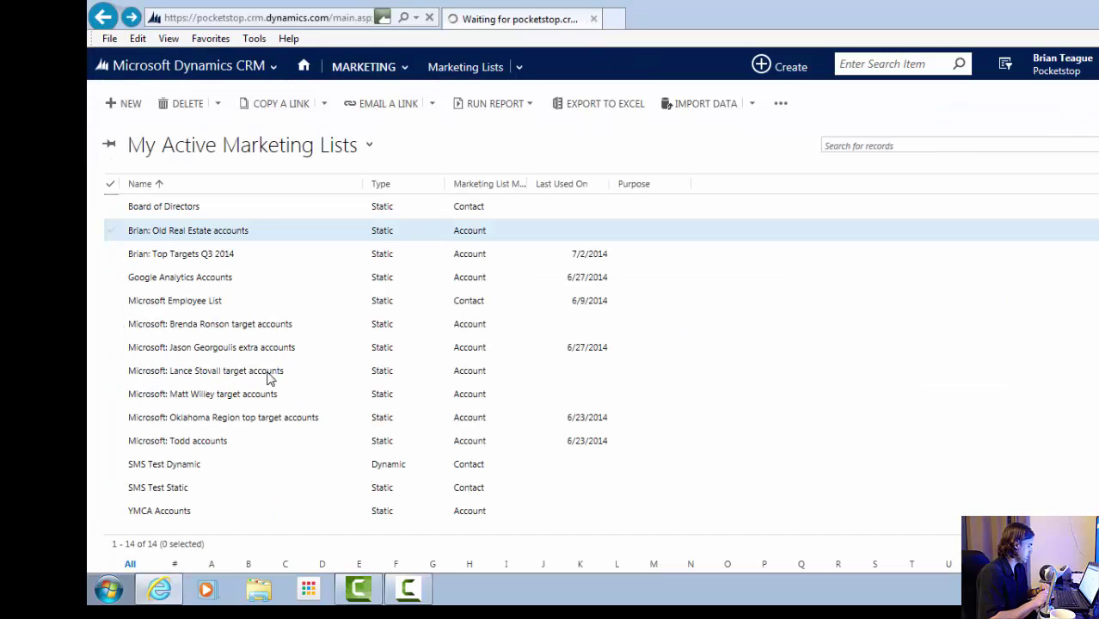
pyautogui.click(158, 487)
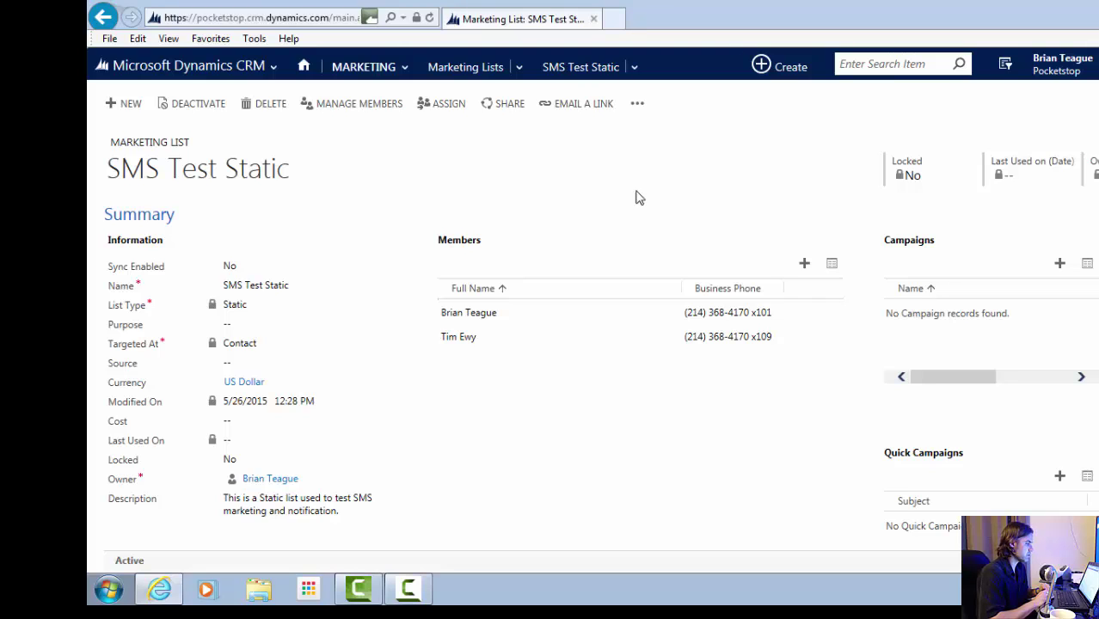
pyautogui.click(759, 67)
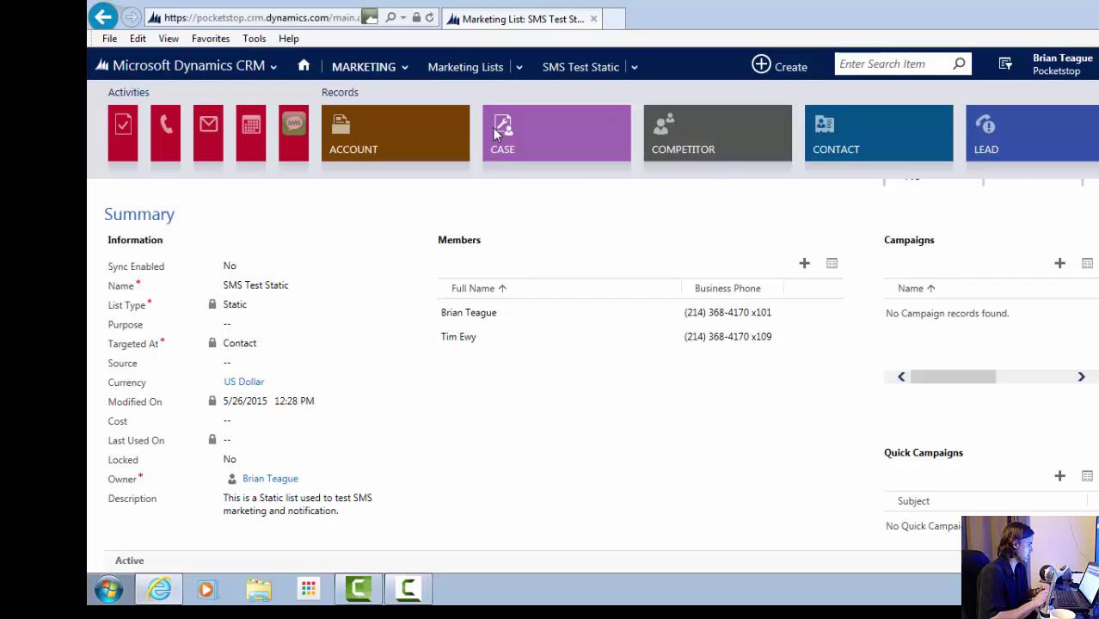
# - Start a new SMS with the sender contact as From and SMS Test Static as marketing list
pyautogui.click(292, 131)
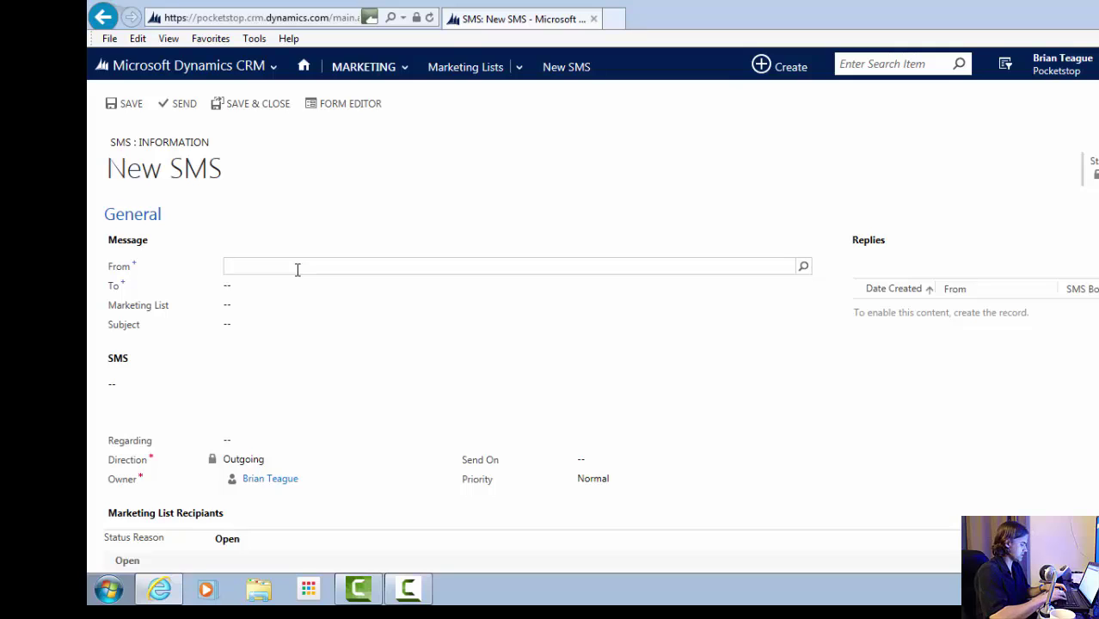
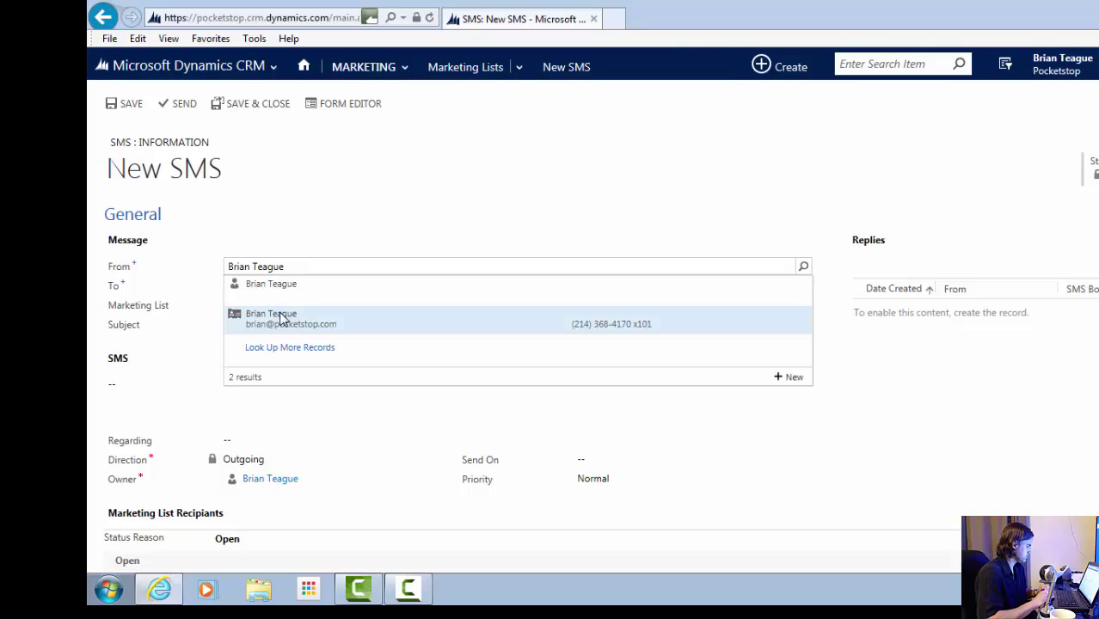
pyautogui.click(283, 316)
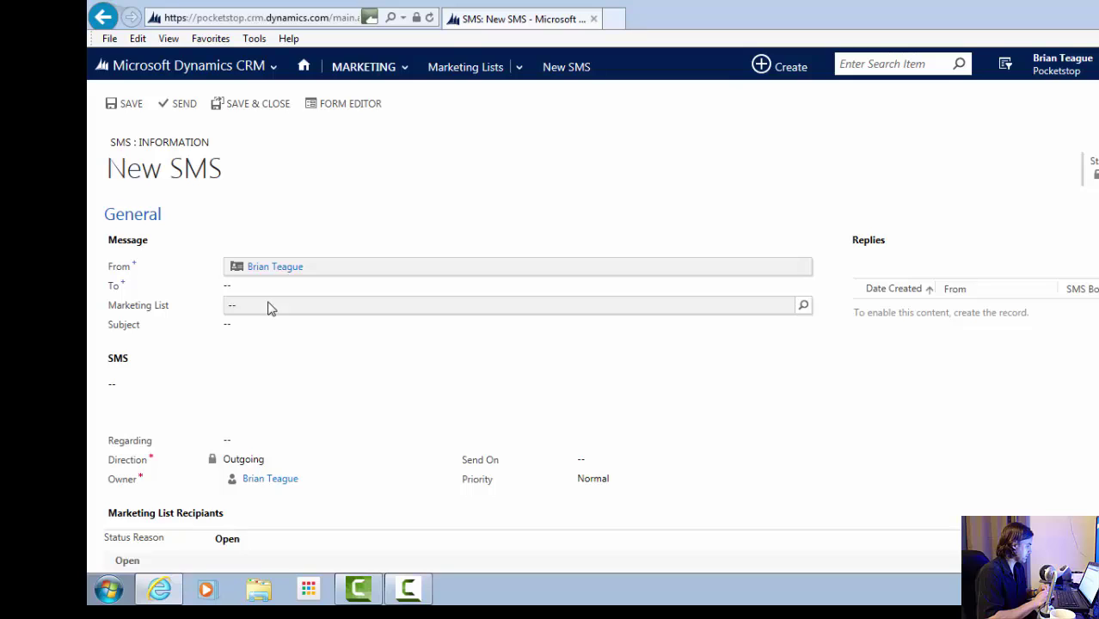
pyautogui.click(268, 307)
pyautogui.write('SMS')
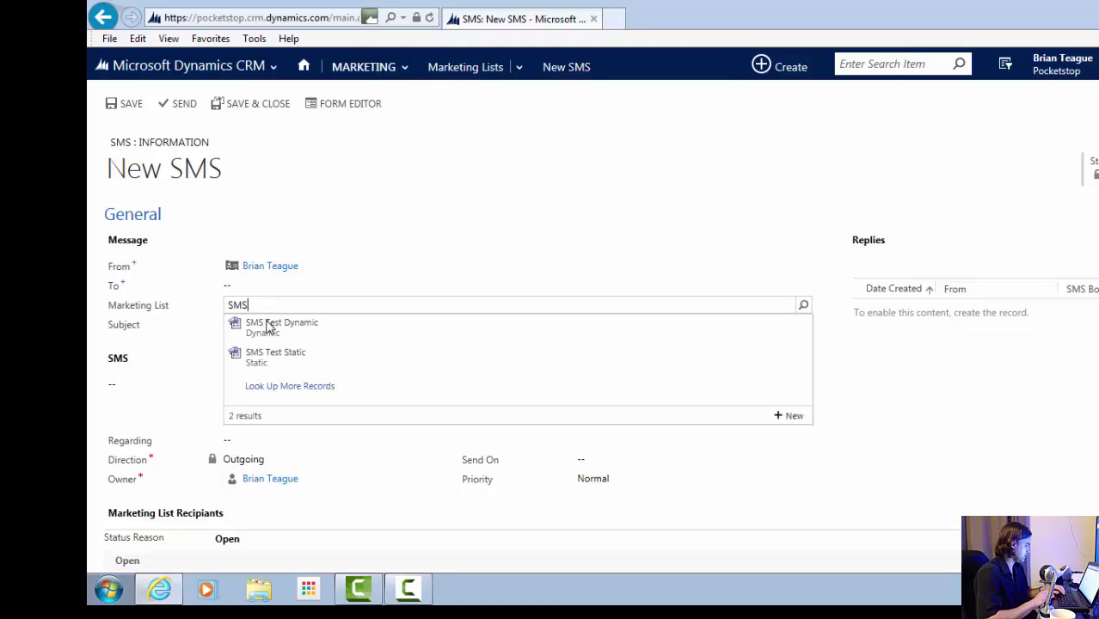
pyautogui.click(262, 360)
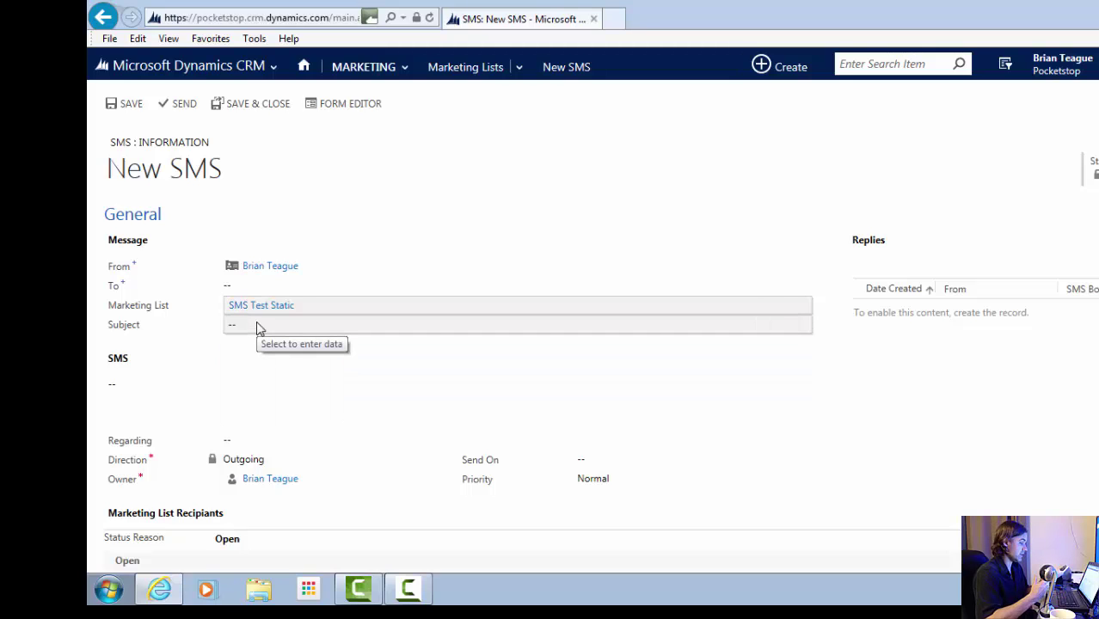
# - Set the SMS subject and message body to 'Test SMS to Static Marketing List'
pyautogui.click(260, 328)
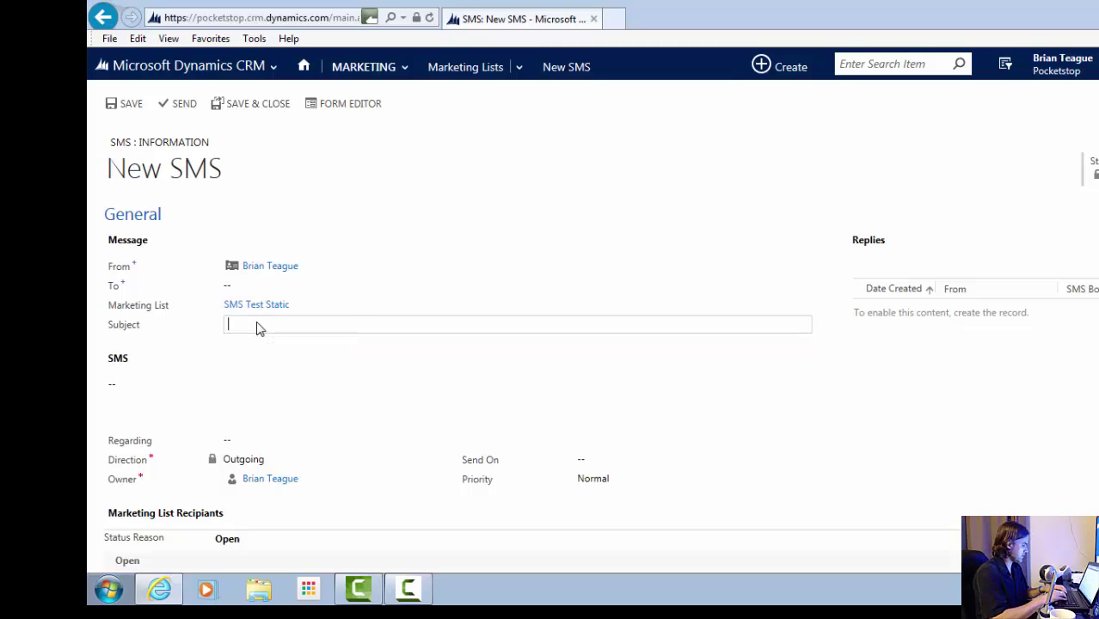
pyautogui.write('Test SMS ')
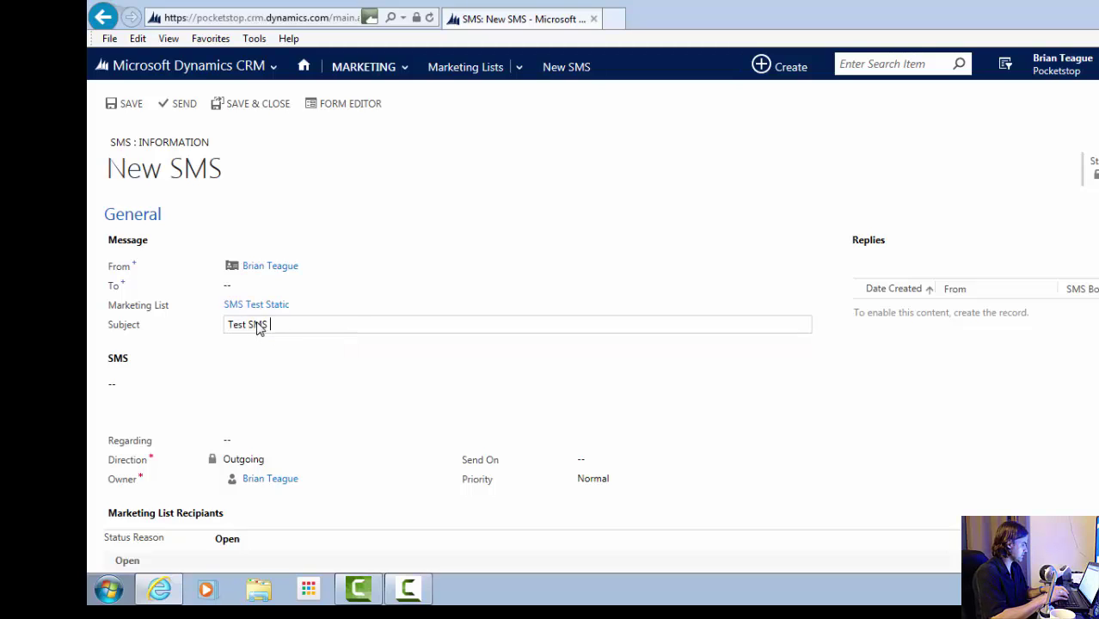
pyautogui.write('to Static Marketing List')
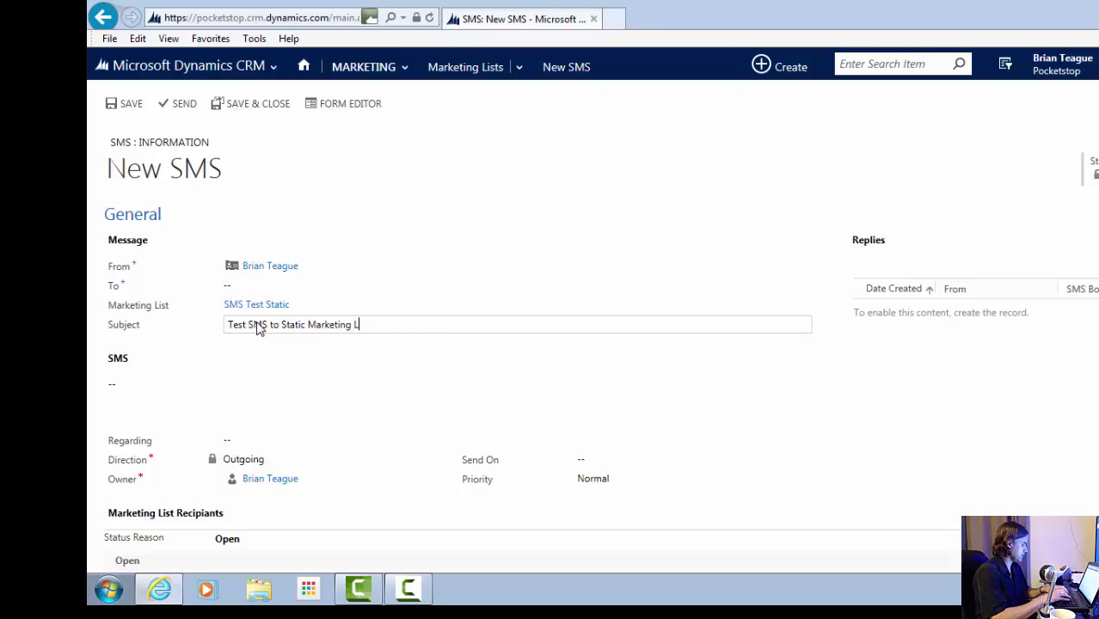
pyautogui.hotkey('ctrl', 'a')
pyautogui.hotkey('ctrl', 'c')
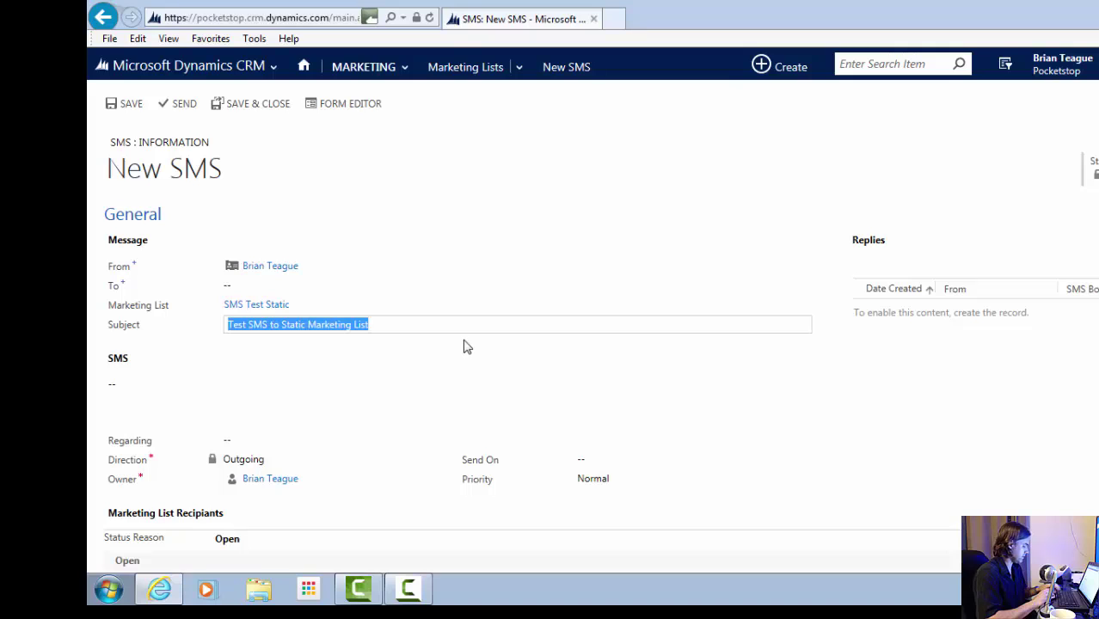
pyautogui.click(225, 392)
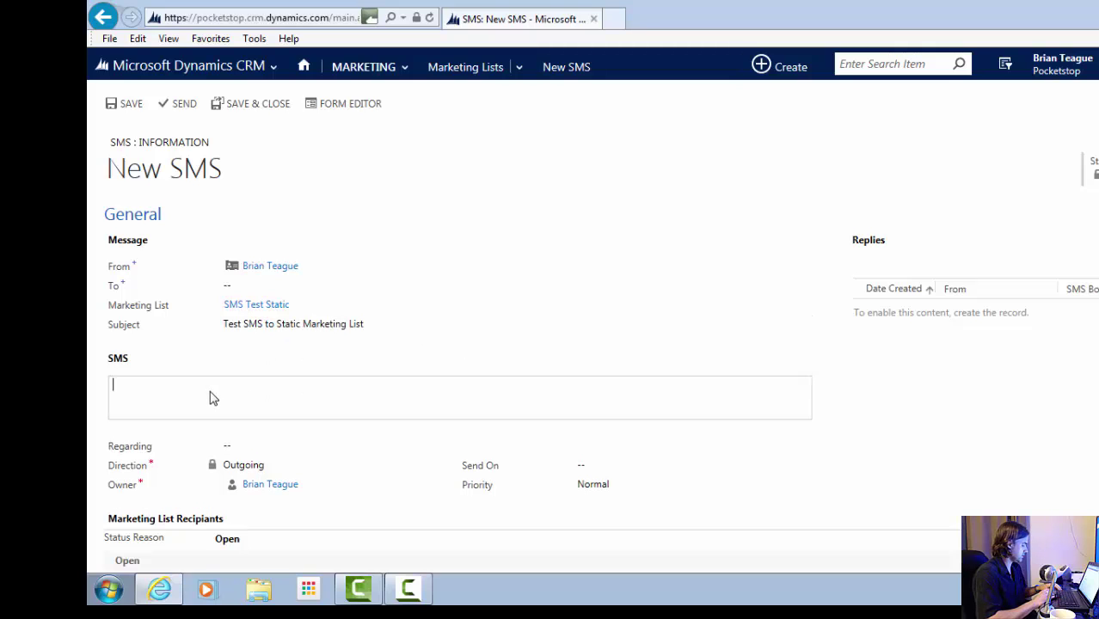
pyautogui.hotkey('ctrl', 'v')
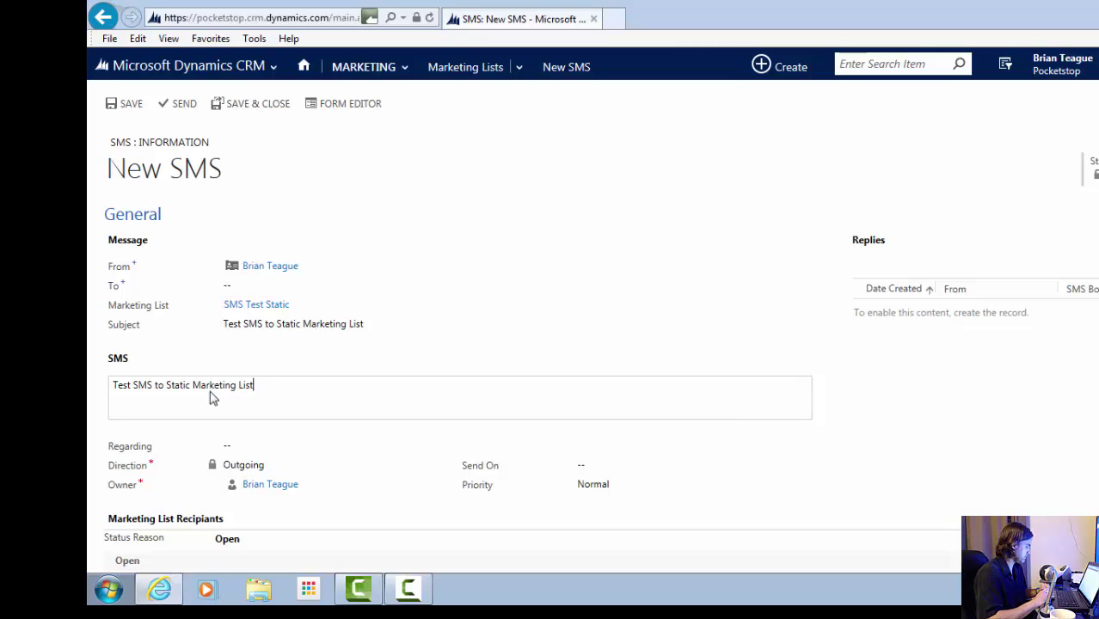
# - Set the SMS Regarding field to the Pocketstop account
pyautogui.click(234, 446)
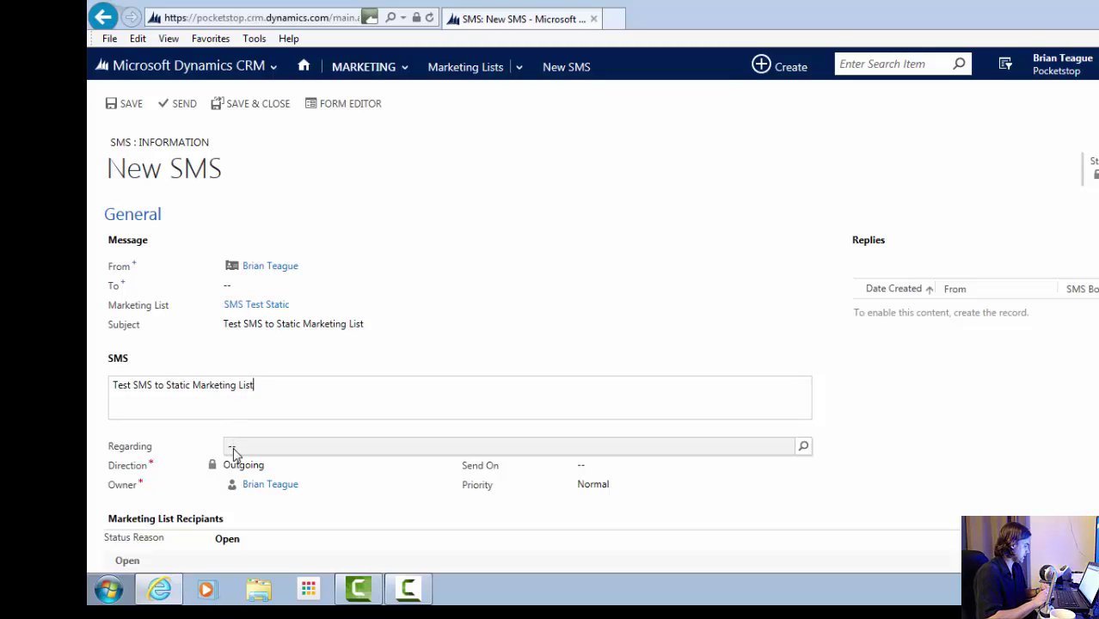
pyautogui.write('P')
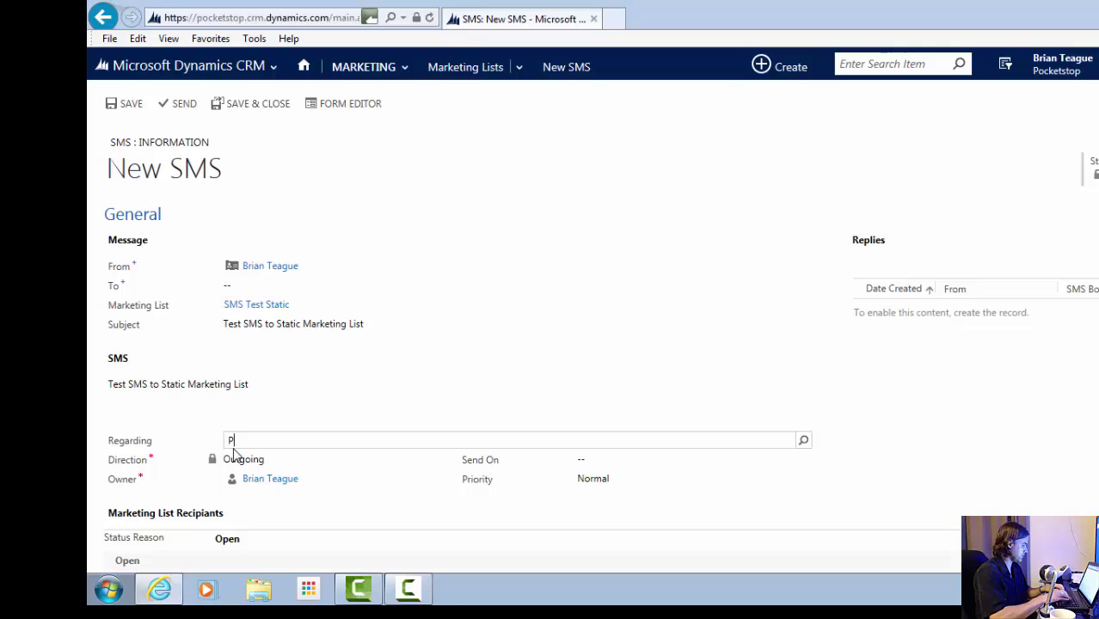
pyautogui.write('ocketstop')
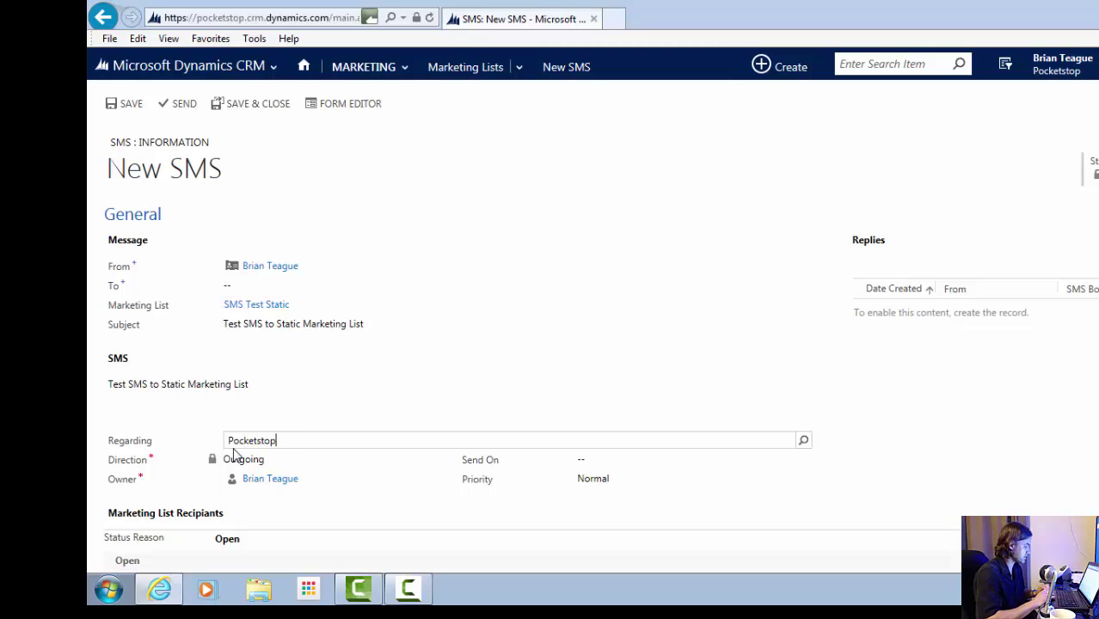
pyautogui.click(800, 442)
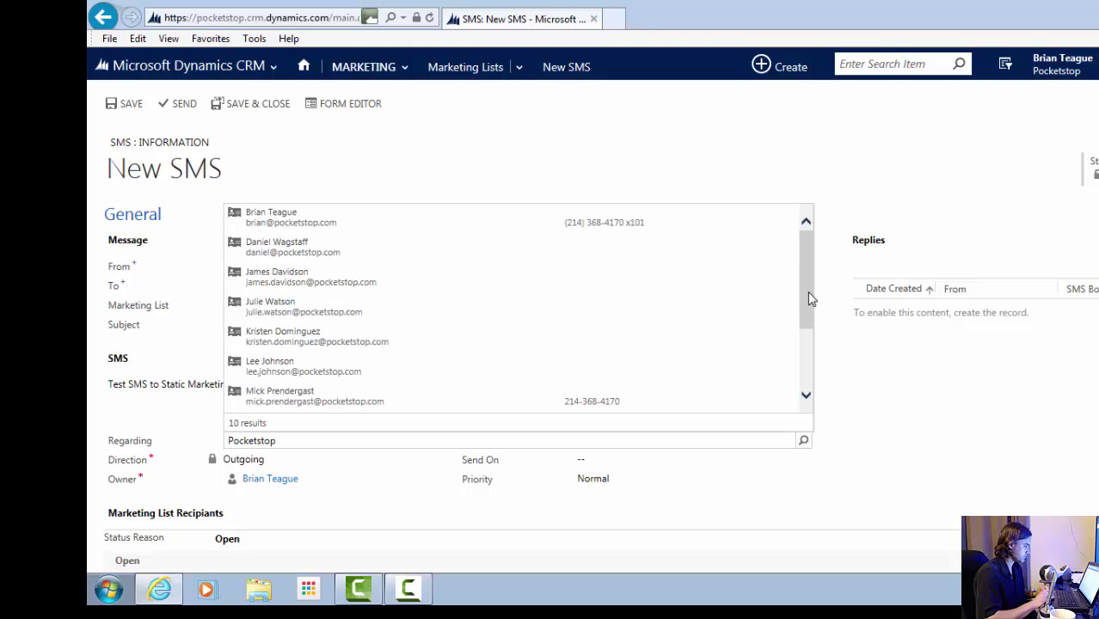
pyautogui.moveTo(806, 291); pyautogui.dragTo(804, 374)
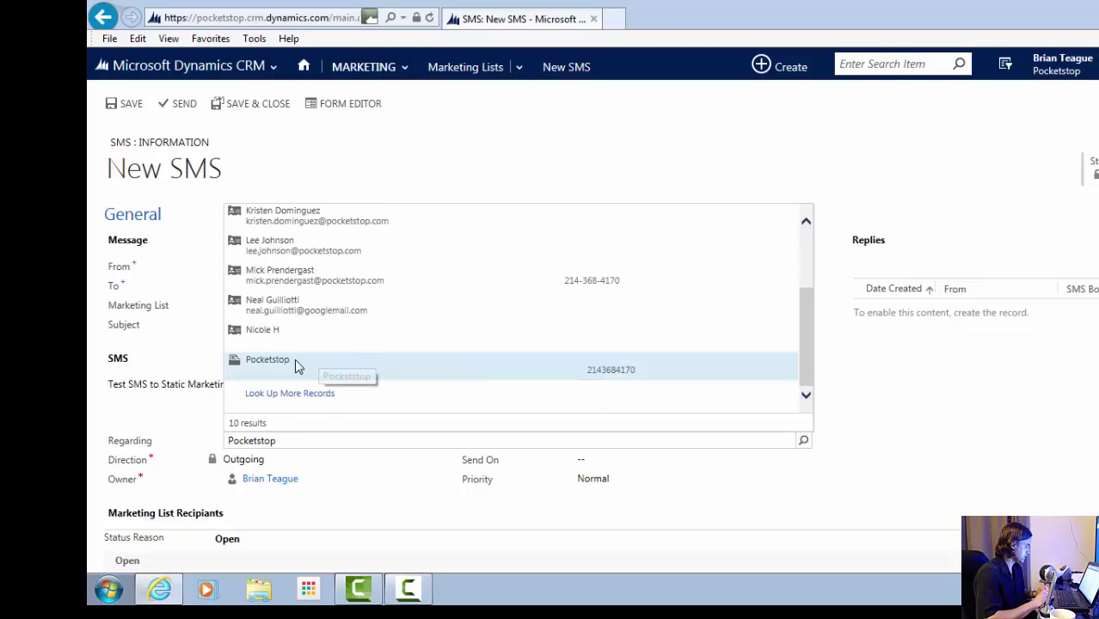
pyautogui.click(263, 365)
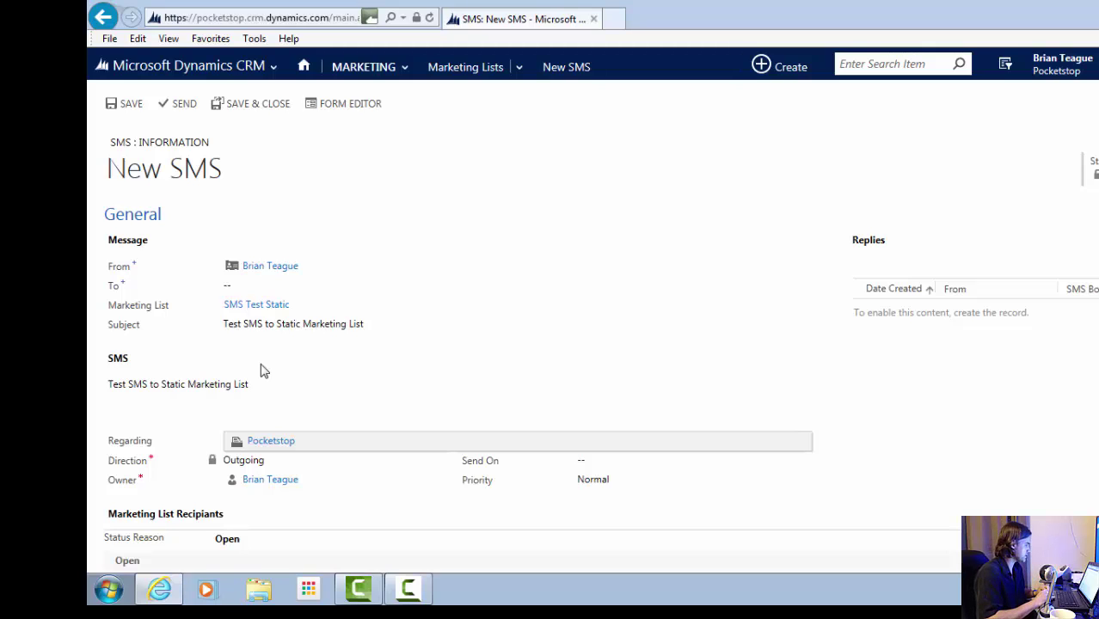
# - Send the SMS to all SMS Test Static list recipients
pyautogui.click(183, 105)
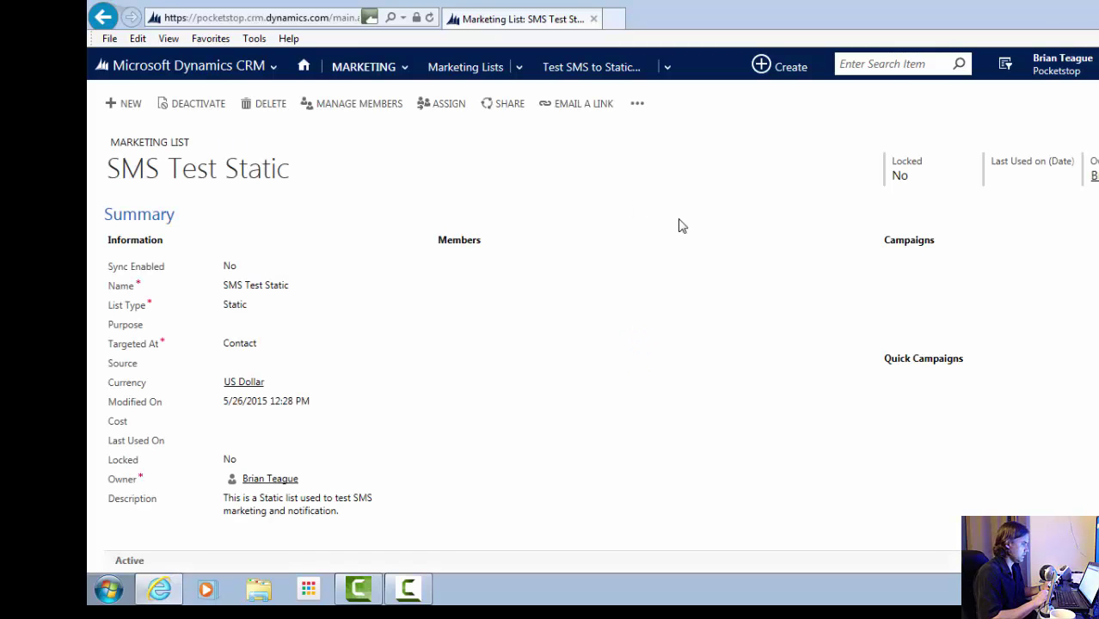
# - Search for the member contact by name and open their contact record
pyautogui.click(900, 67)
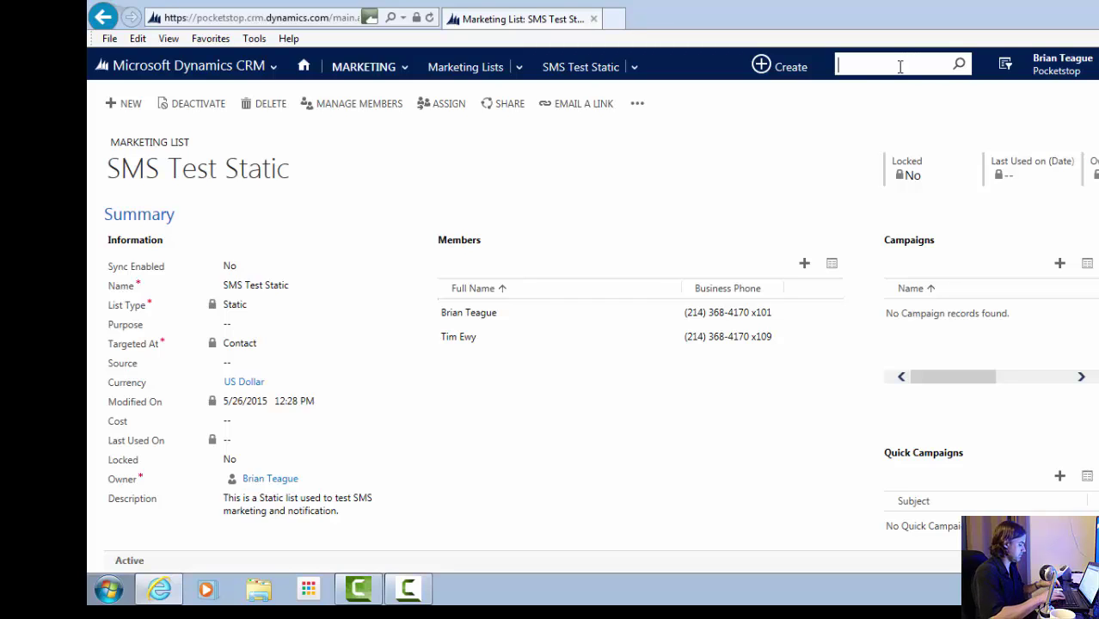
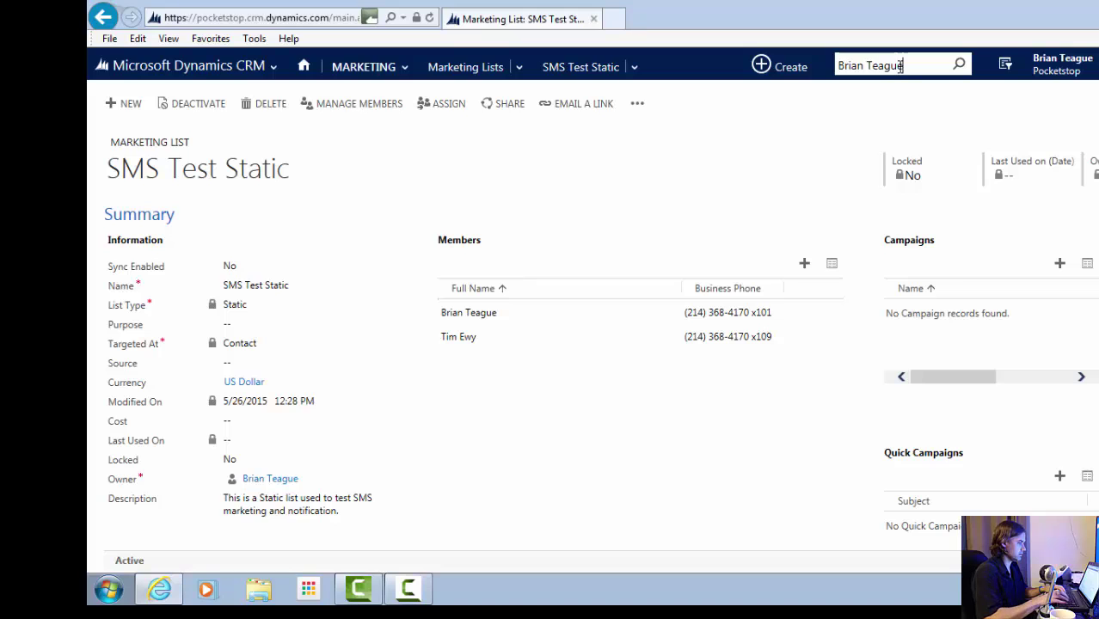
pyautogui.press('Return')
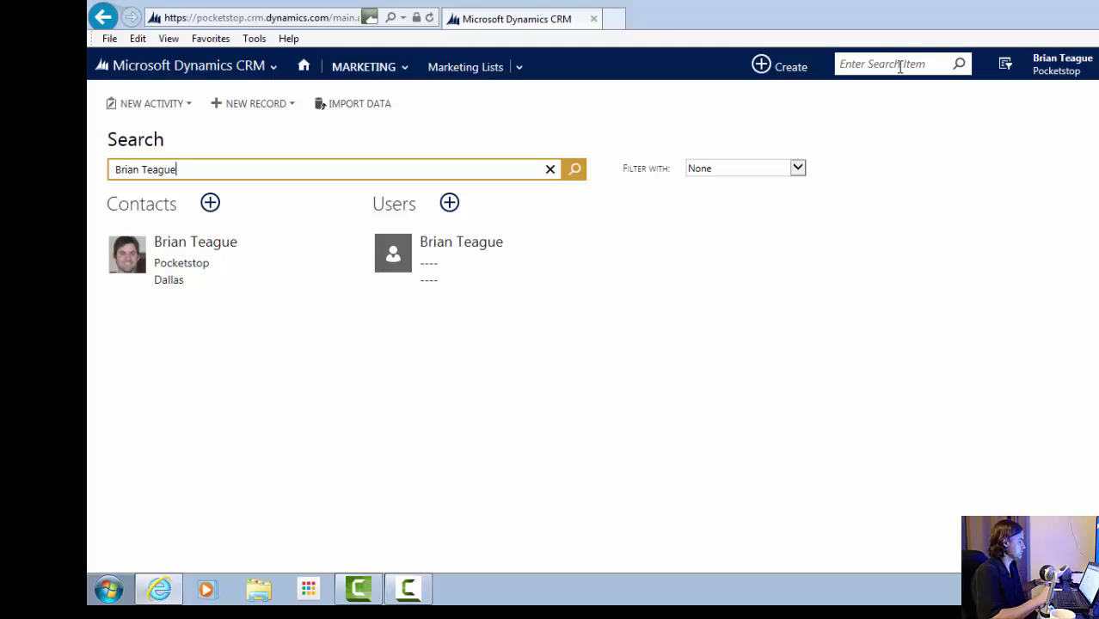
pyautogui.click(201, 246)
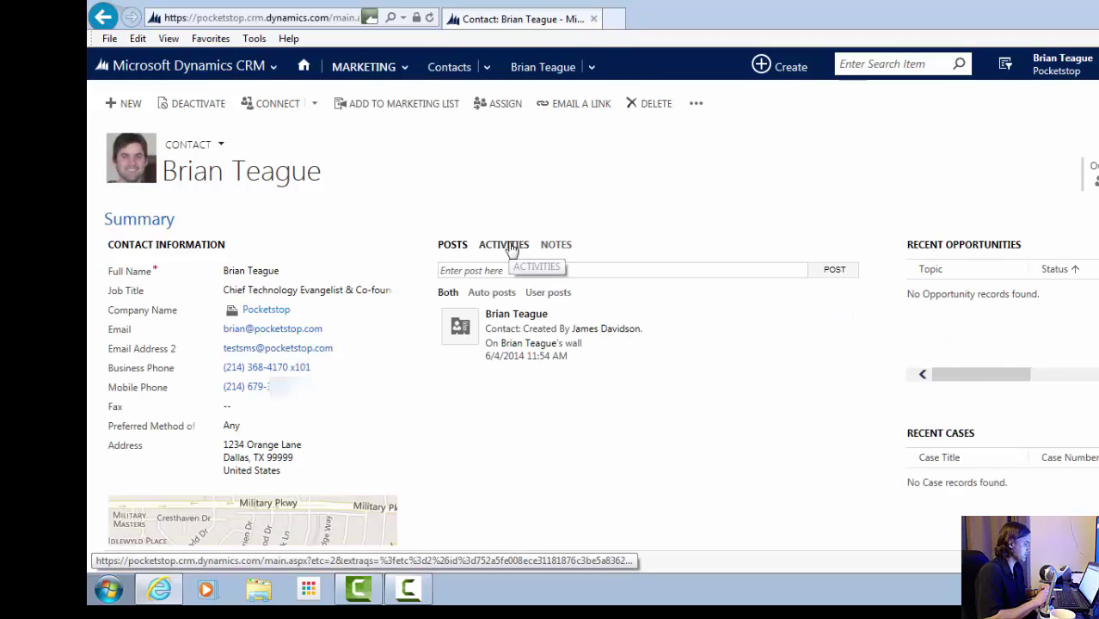
# - View the contact's activities, showing 'Test SMS to Static Marketing List' completed today
pyautogui.click(511, 248)
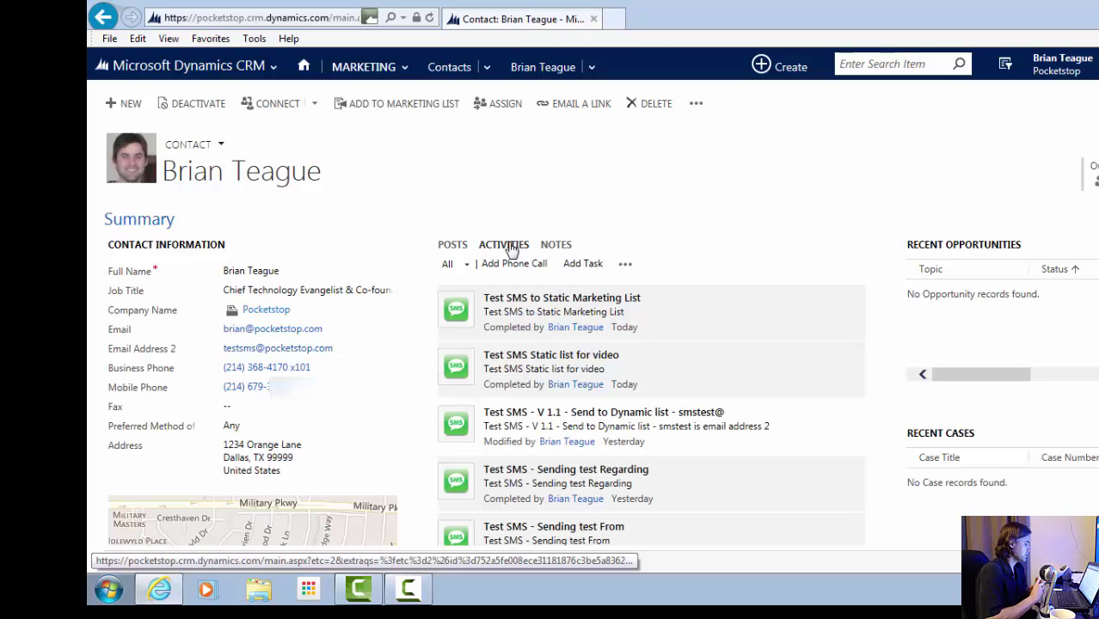